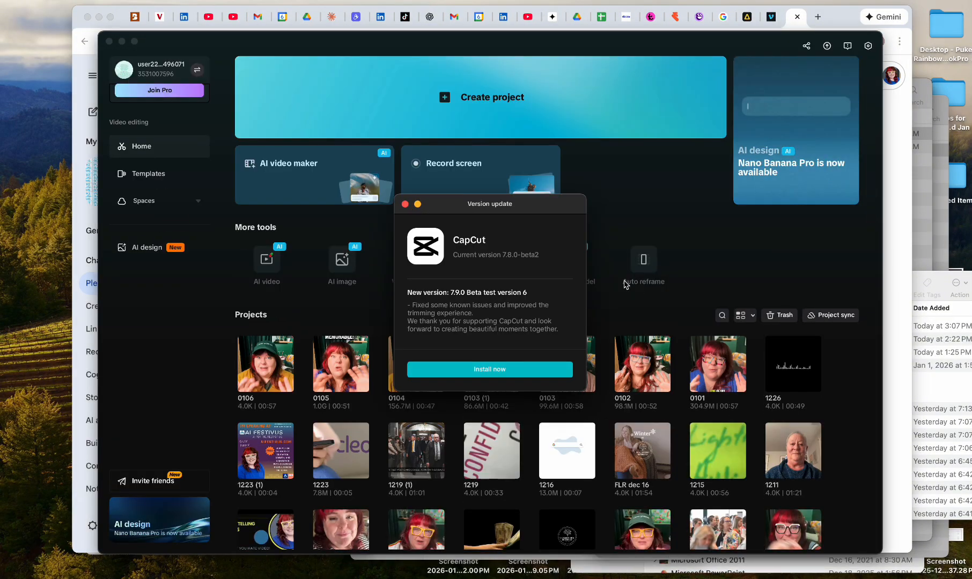
Dismiss the version update notice and create a new video project.
{"action": "left_click", "coordinate": [405, 204]}
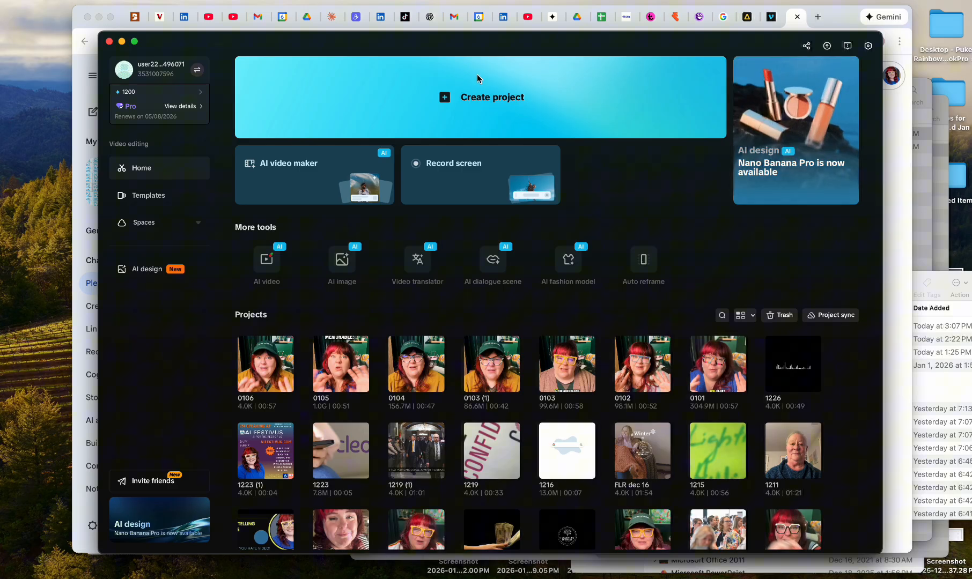
{"action": "left_click", "coordinate": [476, 102]}
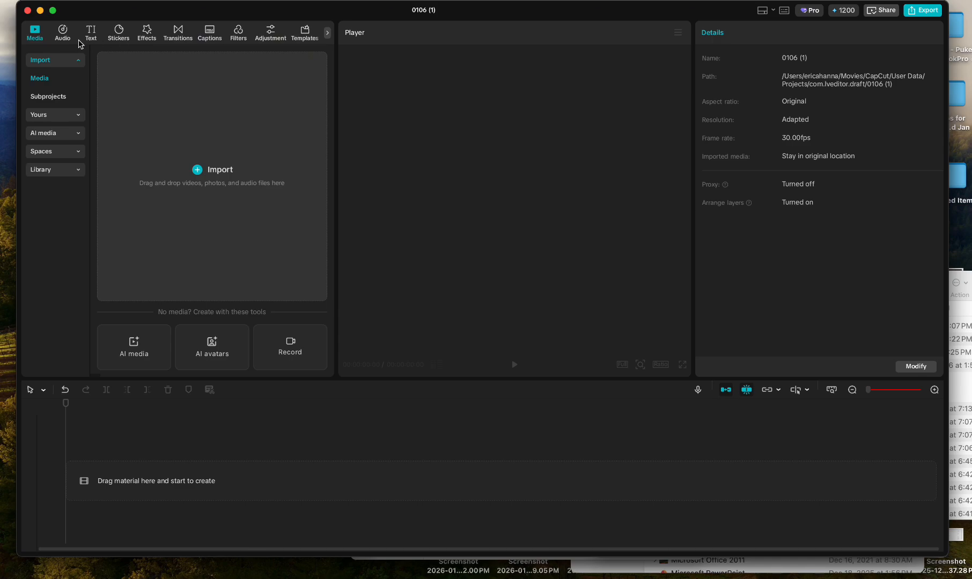
Import IMG_9444.MOV from the Downloads folder and place it at the start of the timeline.
{"action": "left_click", "coordinate": [197, 170]}
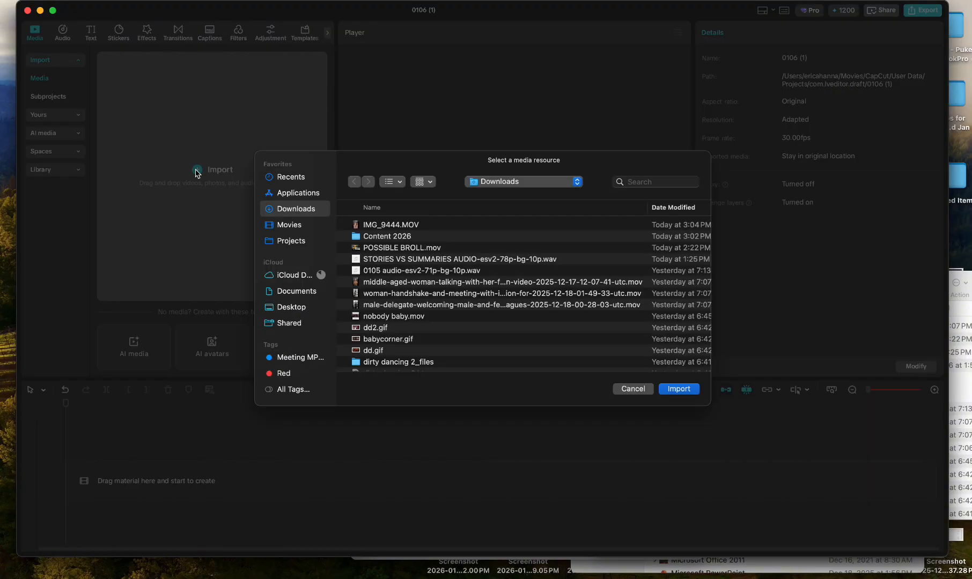
{"action": "left_click", "coordinate": [385, 226]}
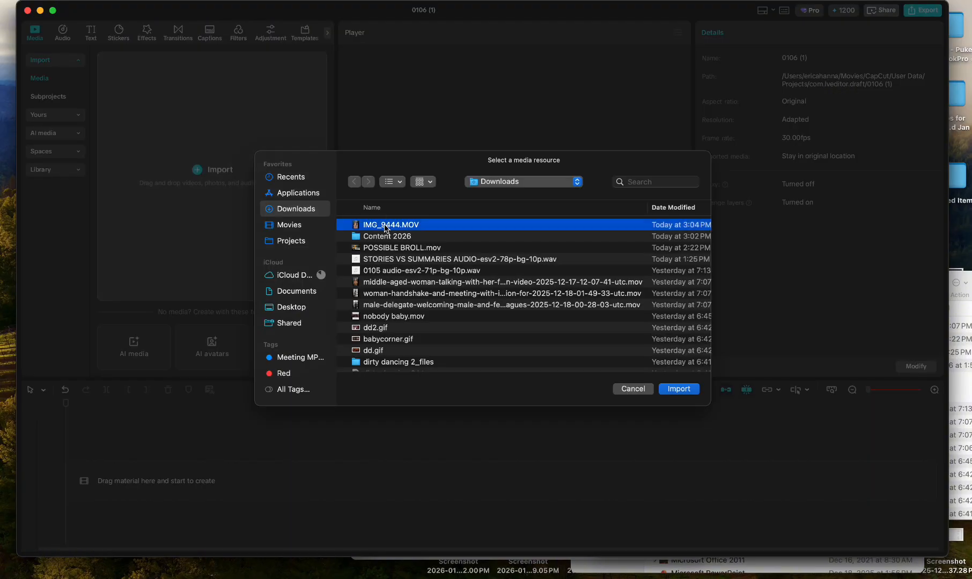
{"action": "left_click", "coordinate": [678, 388]}
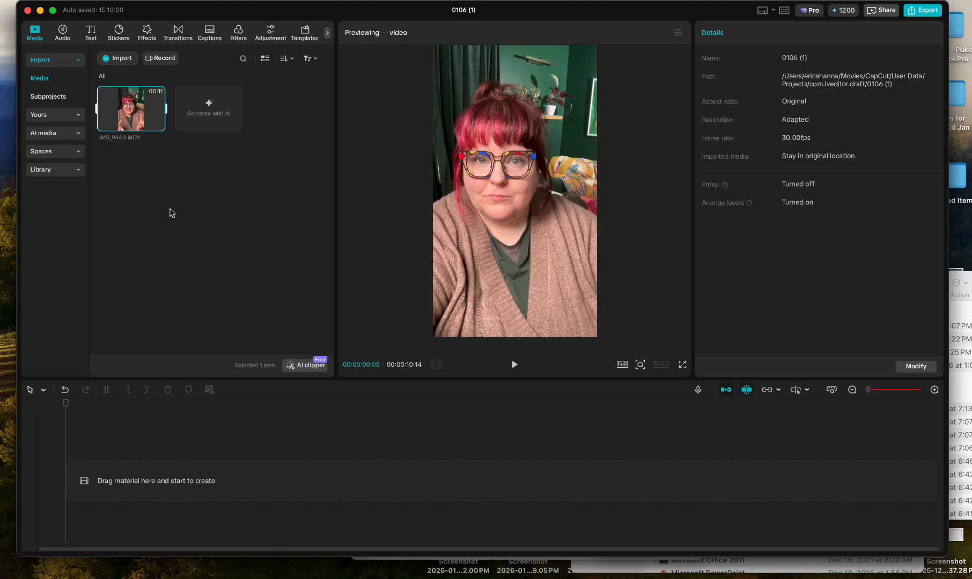
{"action": "mouse_move", "coordinate": [135, 110]}
{"action": "left_click_drag", "start_coordinate": [135, 110], "coordinate": [132, 481]}
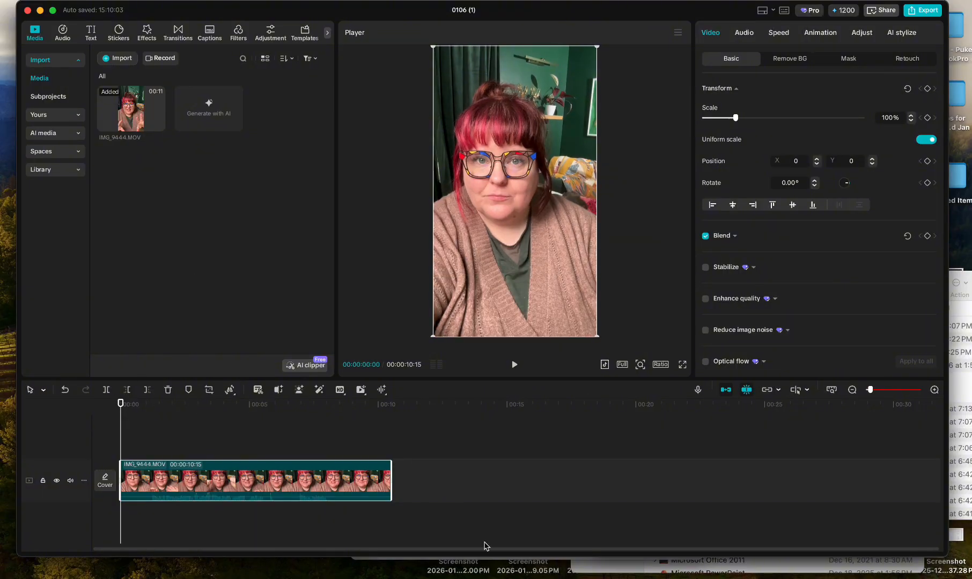
Switch to Gemini in the browser and download the generated Puke Rainbows tiled logo background image.
{"action": "left_click", "coordinate": [408, 575]}
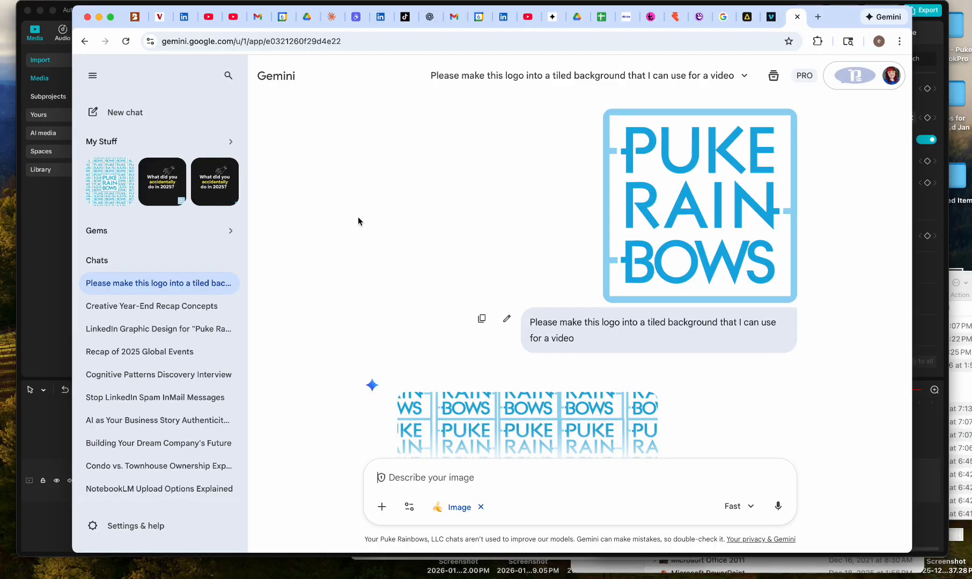
{"action": "scroll", "coordinate": [358, 222], "scroll_direction": "down", "scroll_amount": 5}
{"action": "scroll", "coordinate": [358, 222], "scroll_direction": "up", "scroll_amount": 5}
{"action": "scroll", "coordinate": [584, 343], "scroll_direction": "down", "scroll_amount": 5}
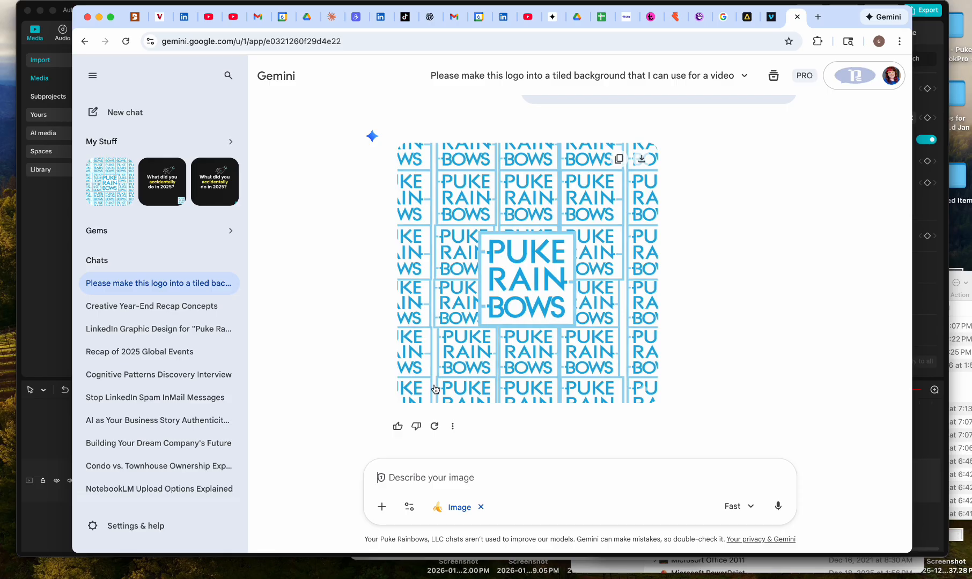
{"action": "left_click", "coordinate": [453, 426]}
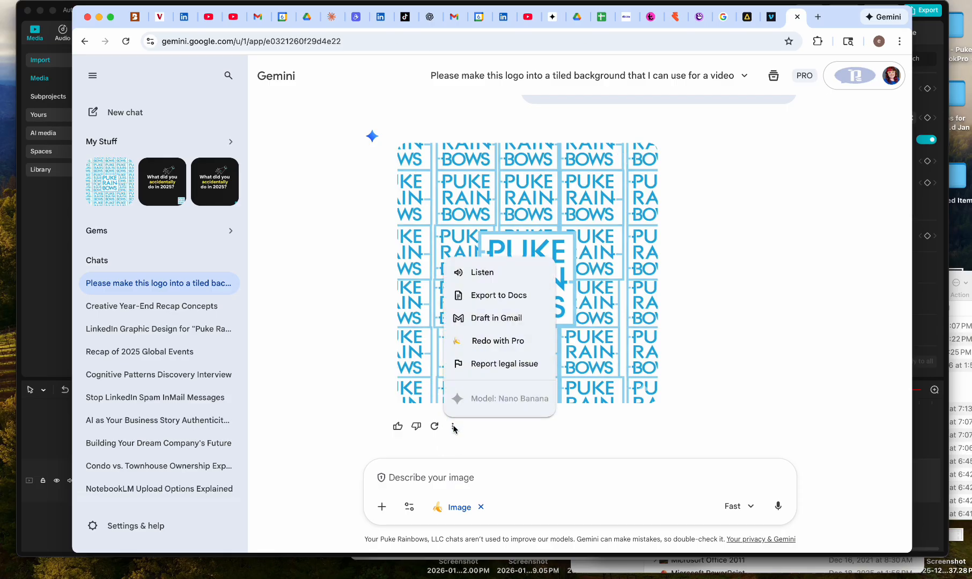
{"action": "left_click", "coordinate": [742, 294]}
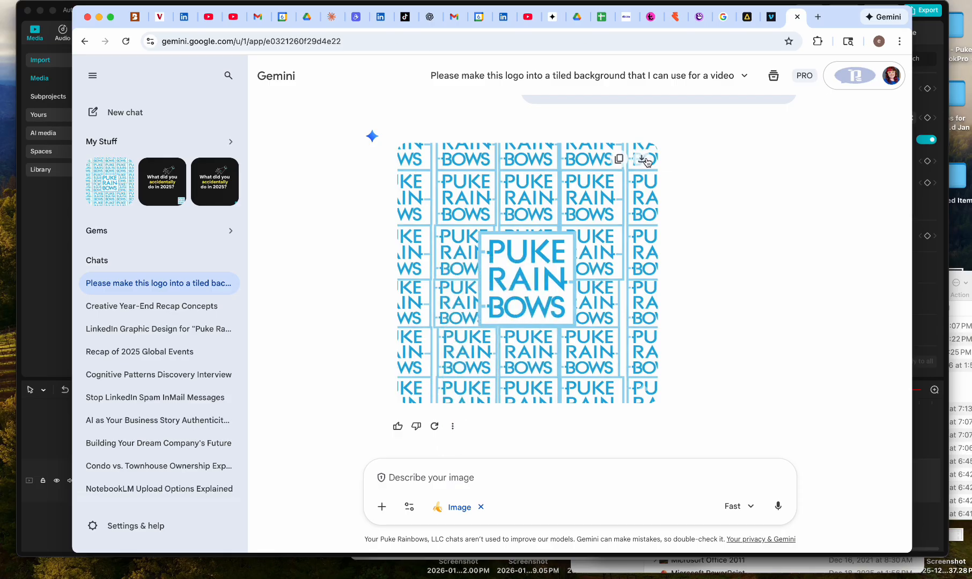
{"action": "left_click", "coordinate": [641, 159]}
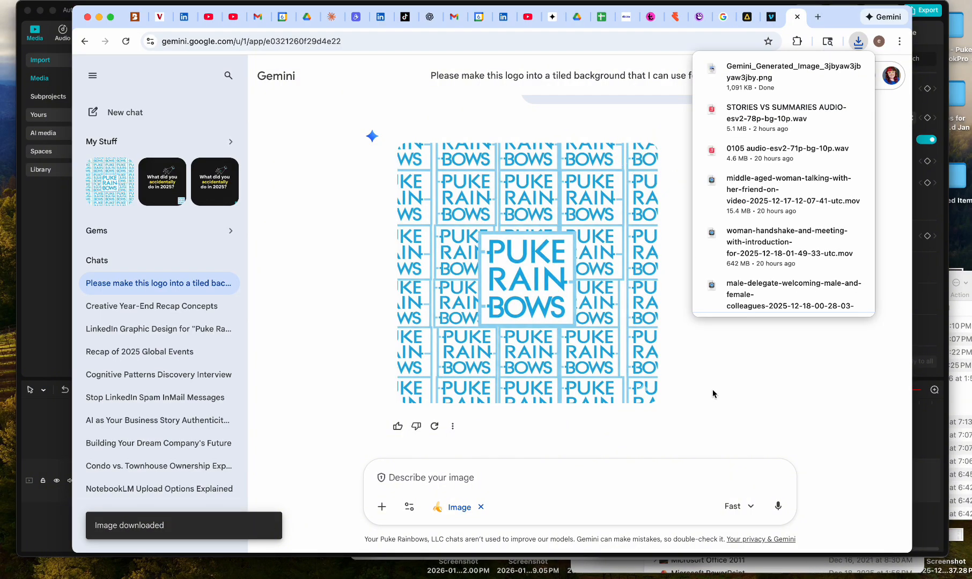
Bring the downloaded Gemini PNG from the Finder's Downloads folder into the CapCut project's media.
{"action": "left_click", "coordinate": [959, 276]}
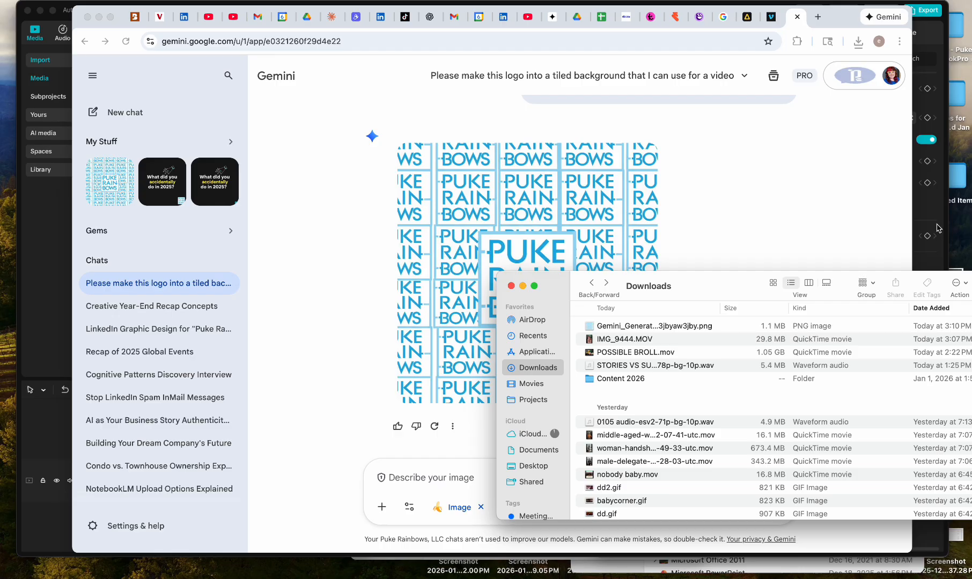
{"action": "left_click", "coordinate": [938, 228]}
{"action": "left_click", "coordinate": [963, 277]}
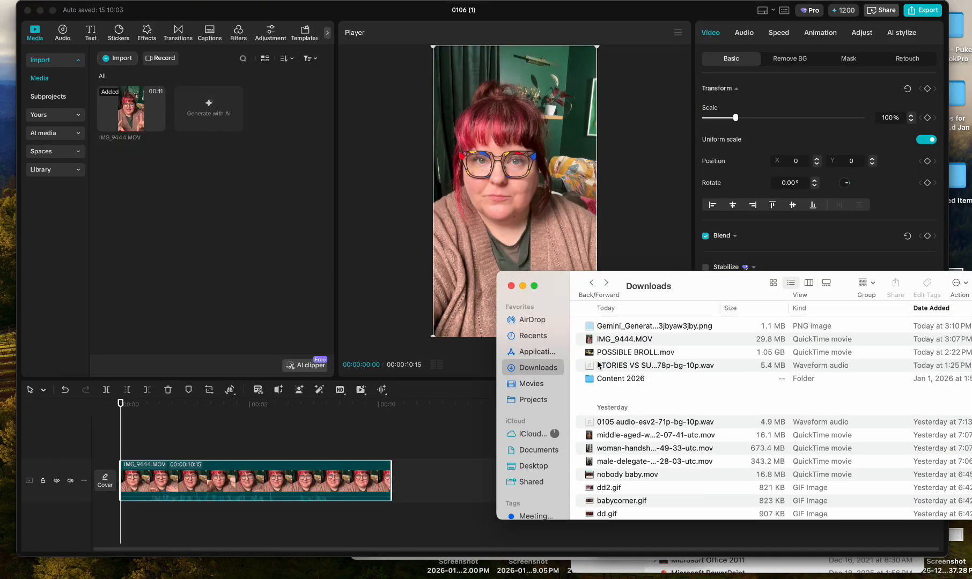
{"action": "left_click_drag", "start_coordinate": [590, 331], "coordinate": [155, 234]}
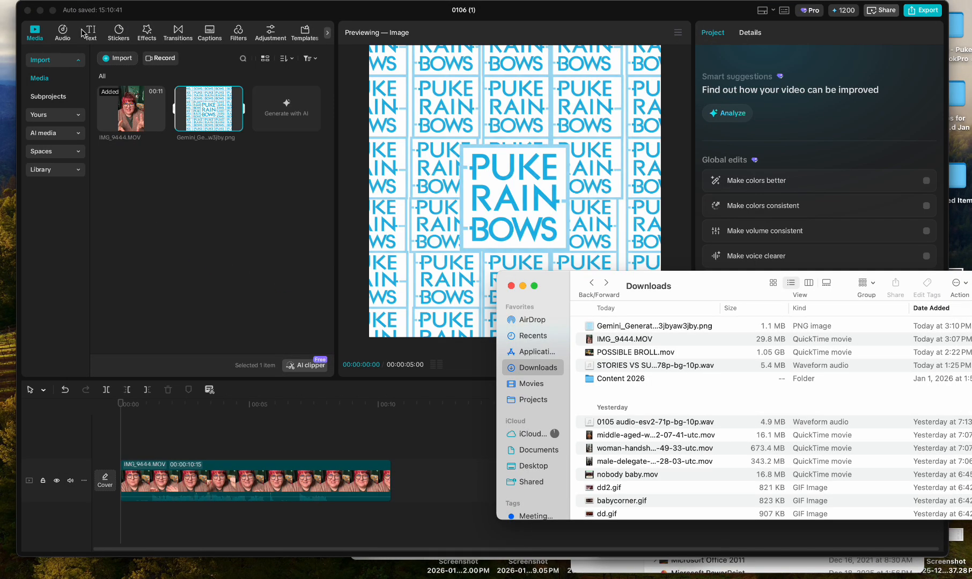
{"action": "left_click", "coordinate": [173, 215]}
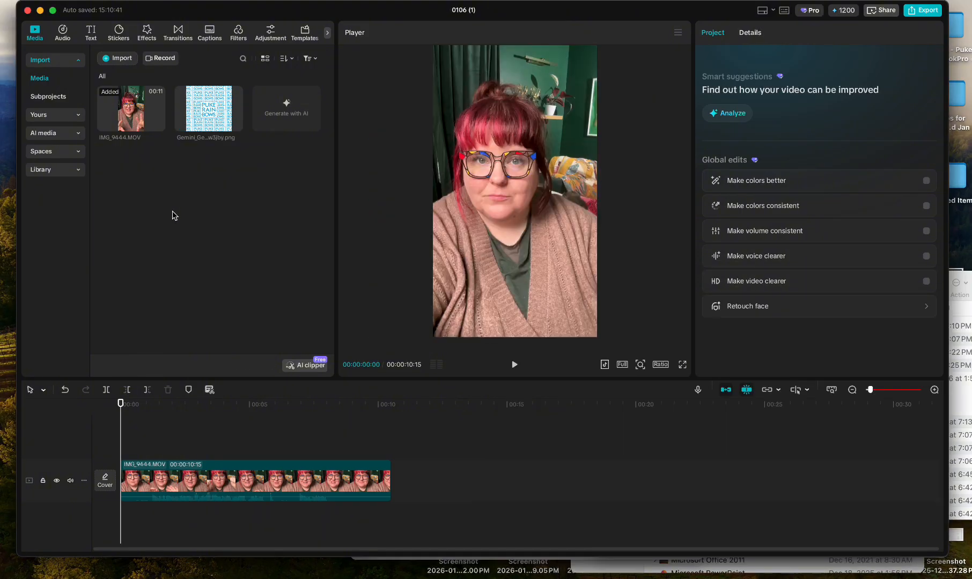
Trim the beginning of the IMG_9444.MOV clip so that its duration is 00:00:09:11.
{"action": "left_click_drag", "start_coordinate": [126, 403], "coordinate": [121, 403]}
{"action": "left_click", "coordinate": [156, 476]}
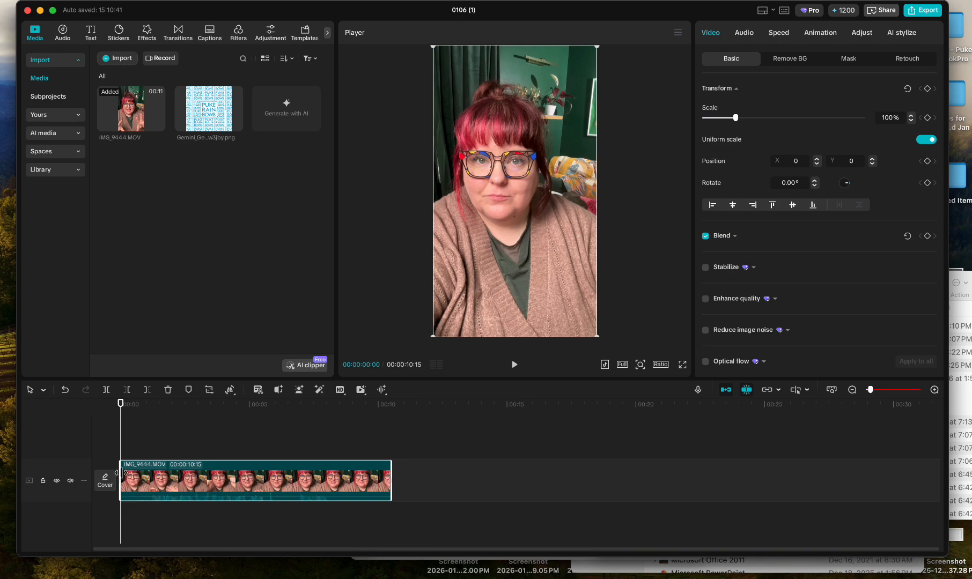
{"action": "left_click_drag", "start_coordinate": [119, 473], "coordinate": [151, 476]}
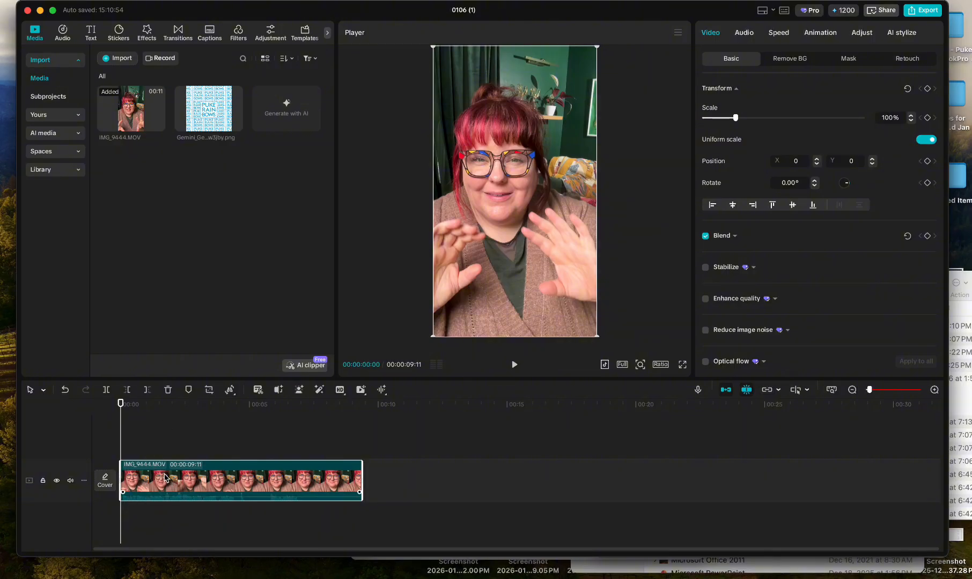
Remove the background of the IMG_9444.MOV clip with Auto removal.
{"action": "left_click", "coordinate": [169, 434]}
{"action": "left_click", "coordinate": [173, 478]}
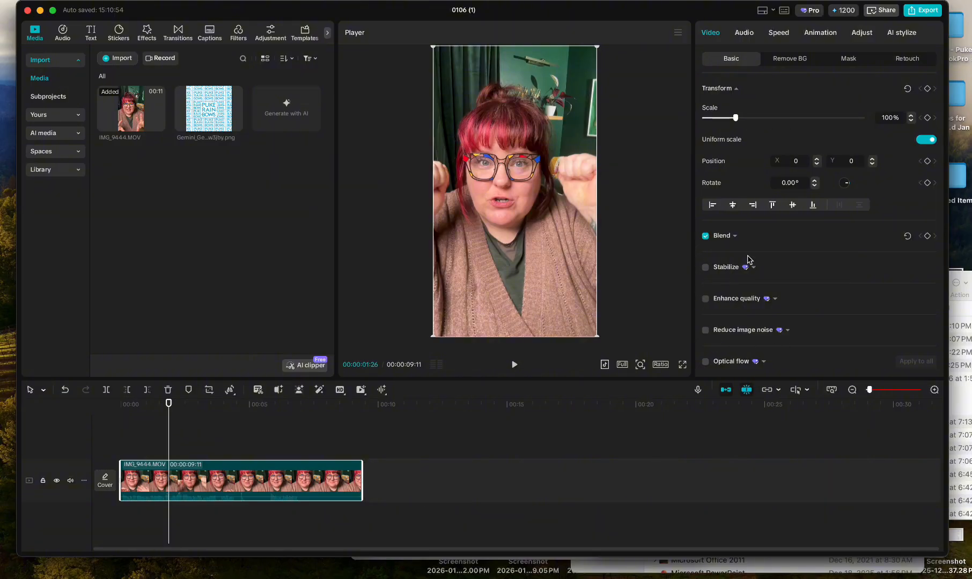
{"action": "left_click", "coordinate": [791, 59]}
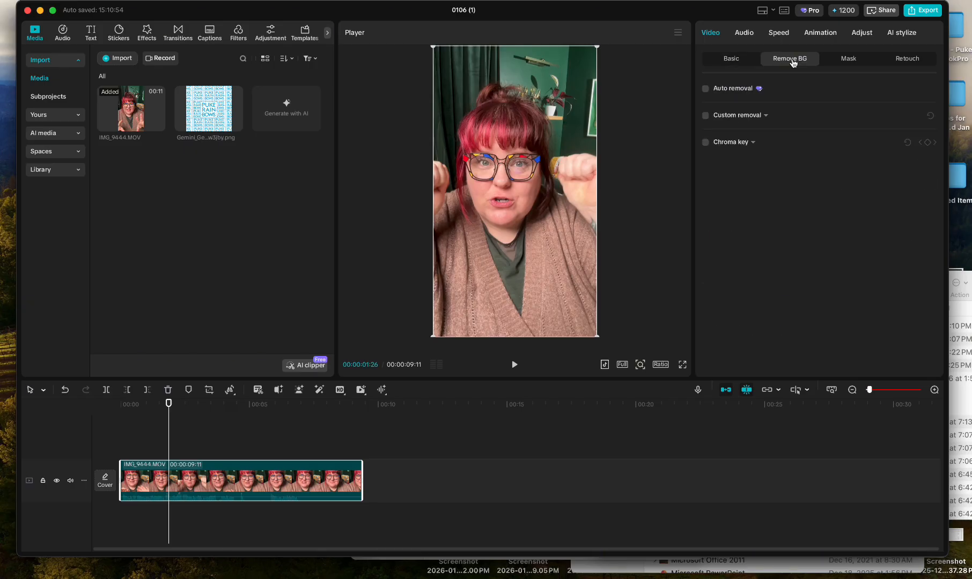
{"action": "left_click", "coordinate": [706, 90]}
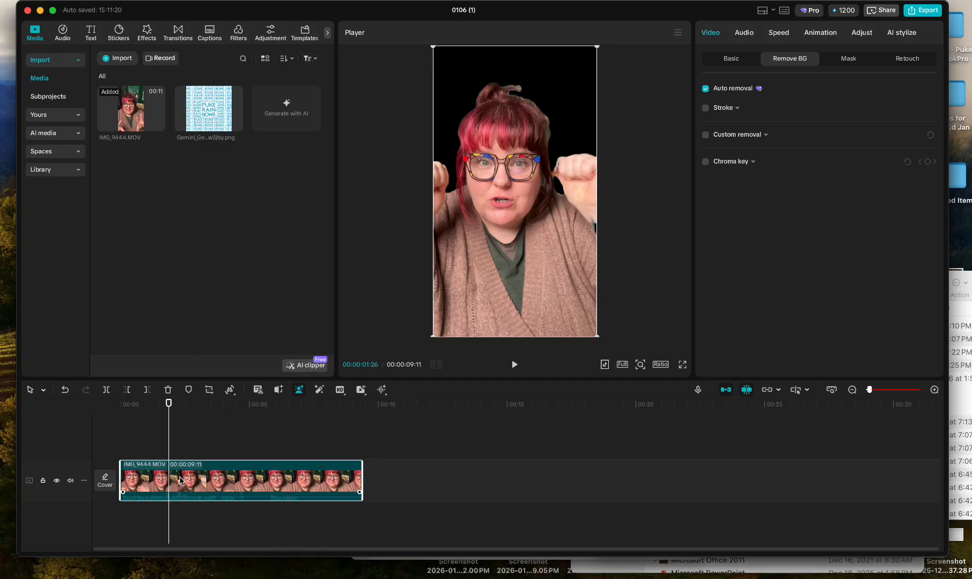
Add the tiled logo image at the timeline start, extended to 00:00:09:11, and layer the IMG_9444.MOV clip above it.
{"action": "left_click_drag", "start_coordinate": [203, 123], "coordinate": [121, 446]}
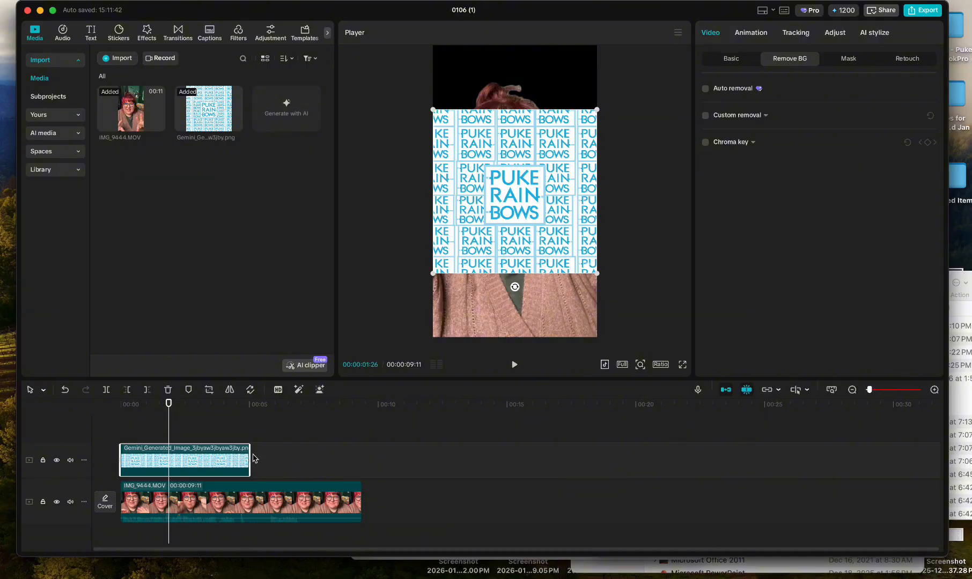
{"action": "left_click_drag", "start_coordinate": [249, 456], "coordinate": [363, 457]}
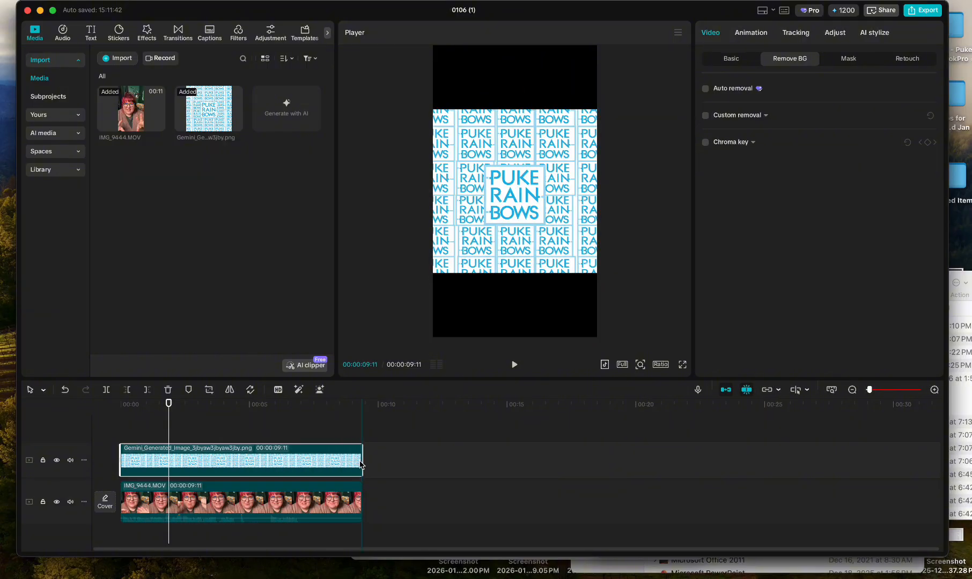
{"action": "left_click", "coordinate": [242, 497]}
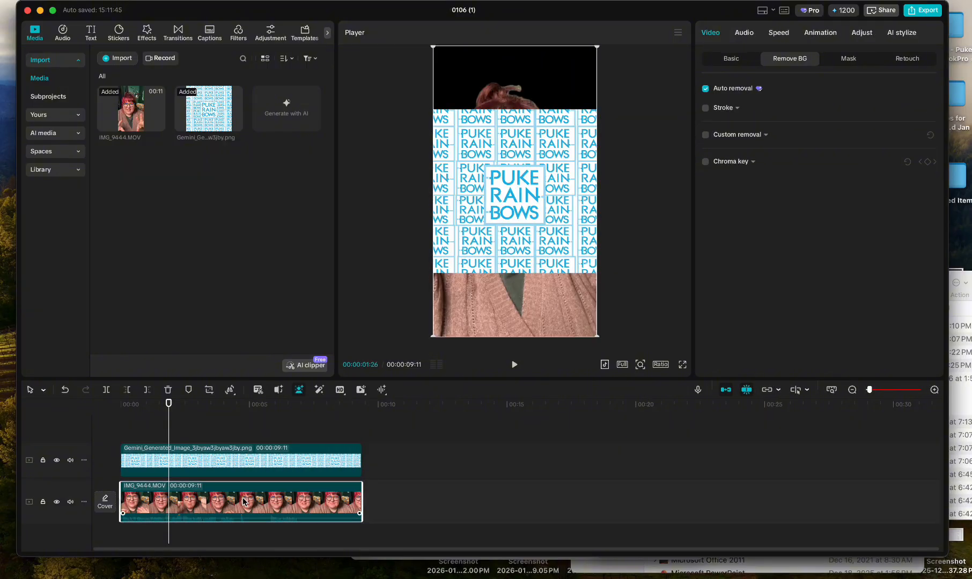
{"action": "left_click_drag", "start_coordinate": [242, 497], "coordinate": [243, 422]}
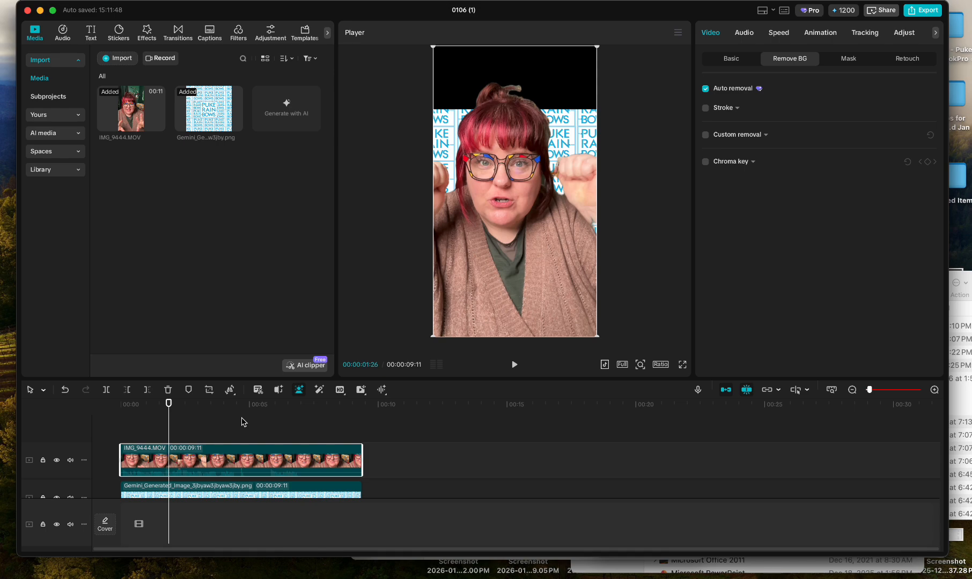
Enlarge the tiled logo image in the preview until it fills the whole portrait frame behind the speaker.
{"action": "left_click", "coordinate": [229, 492]}
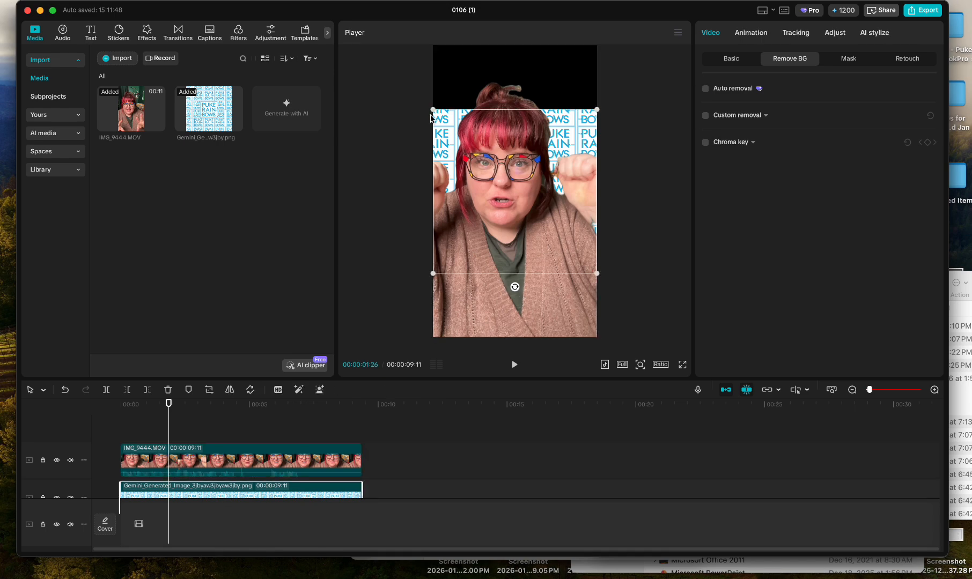
{"action": "left_click", "coordinate": [224, 460]}
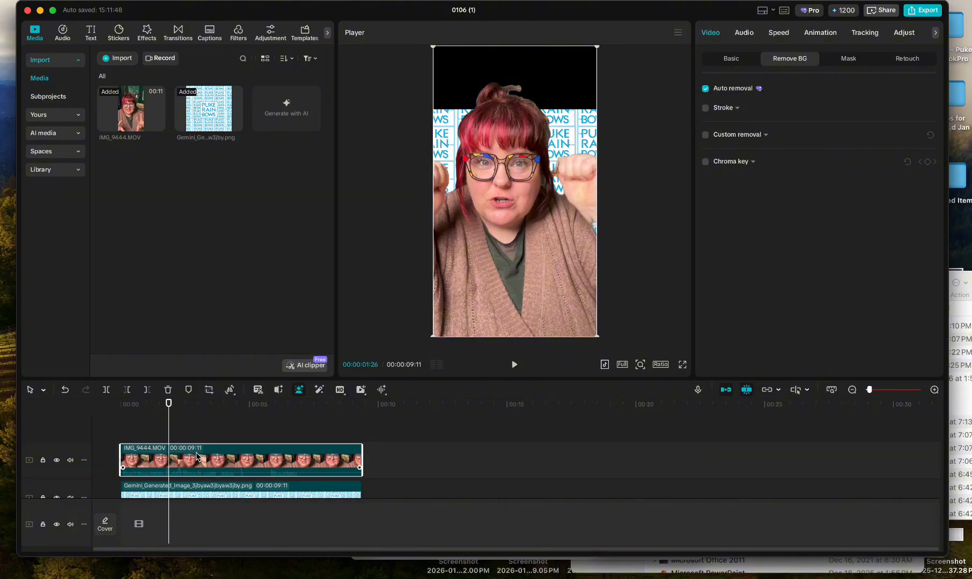
{"action": "left_click", "coordinate": [197, 487]}
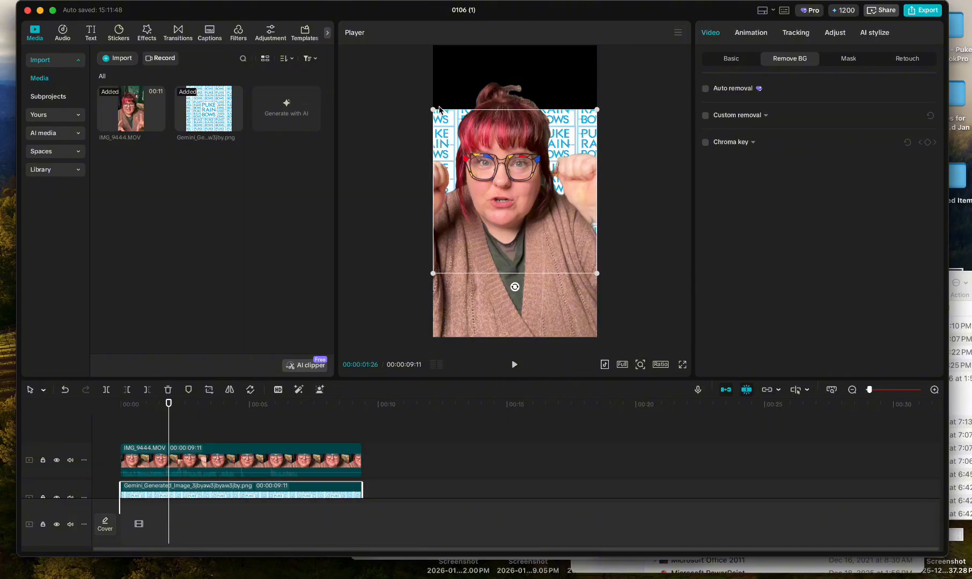
{"action": "left_click_drag", "start_coordinate": [435, 109], "coordinate": [358, 35]}
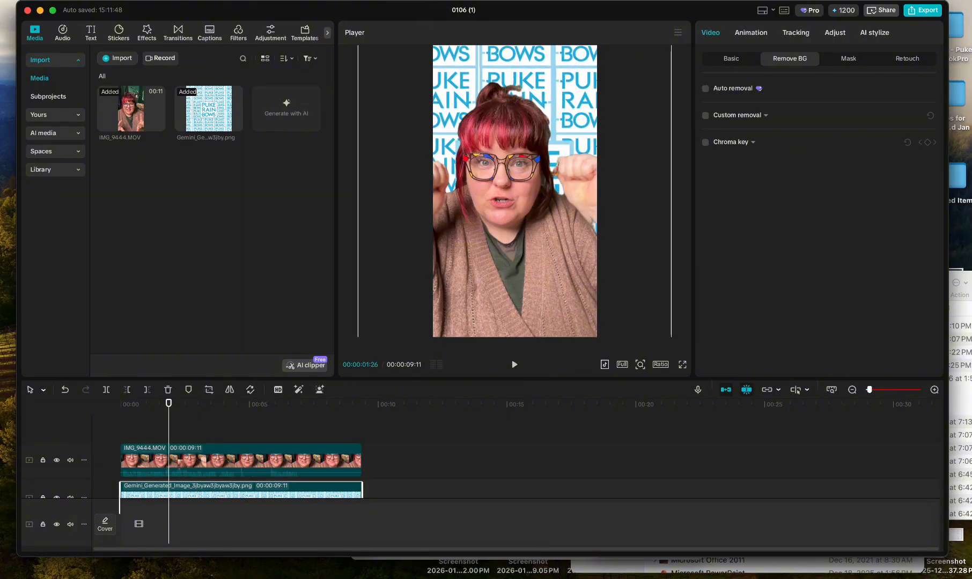
Play the composite from the start to review the speaker against the tiled logo background.
{"action": "left_click_drag", "start_coordinate": [143, 401], "coordinate": [40, 413]}
{"action": "key", "text": "space"}
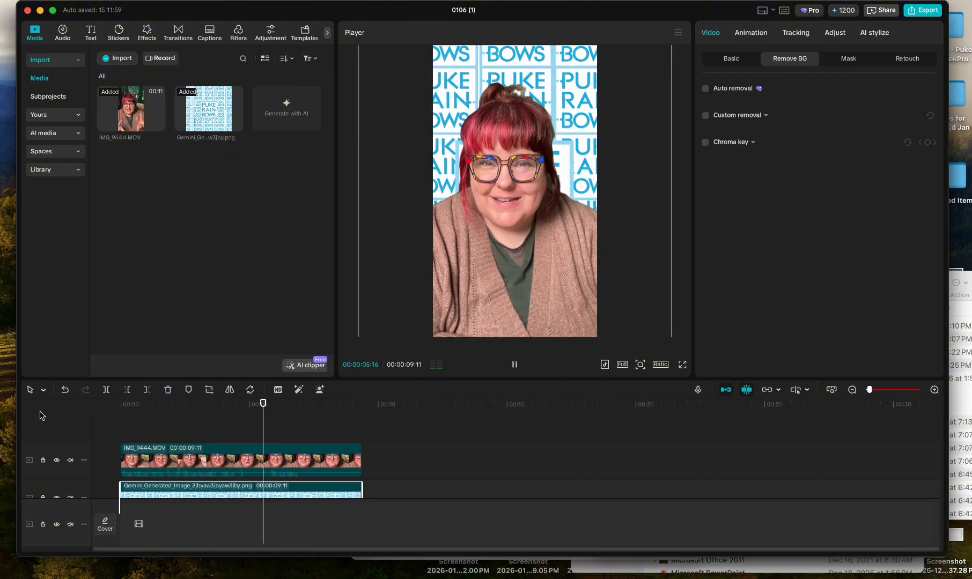
{"action": "key", "text": "space"}
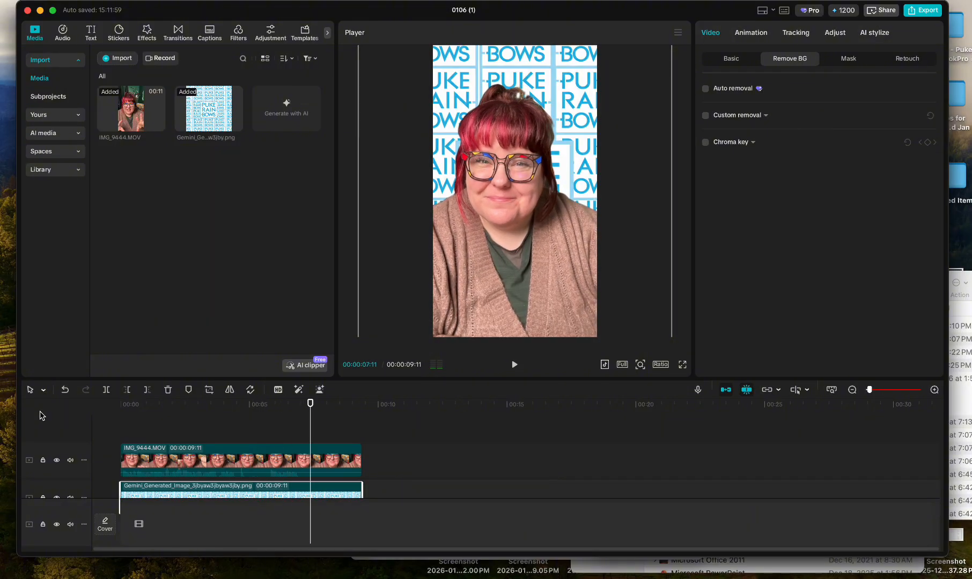
Place a second 00:00:09:11 copy of IMG_9444.MOV with its original background on the upper track, after a gap behind the first clip.
{"action": "left_click", "coordinate": [194, 450]}
{"action": "left_click_drag", "start_coordinate": [114, 119], "coordinate": [449, 451]}
Play the second IMG_9444.MOV copy to find the background-change gesture and split the clip at 00:00:17:16.
{"action": "left_click", "coordinate": [514, 407]}
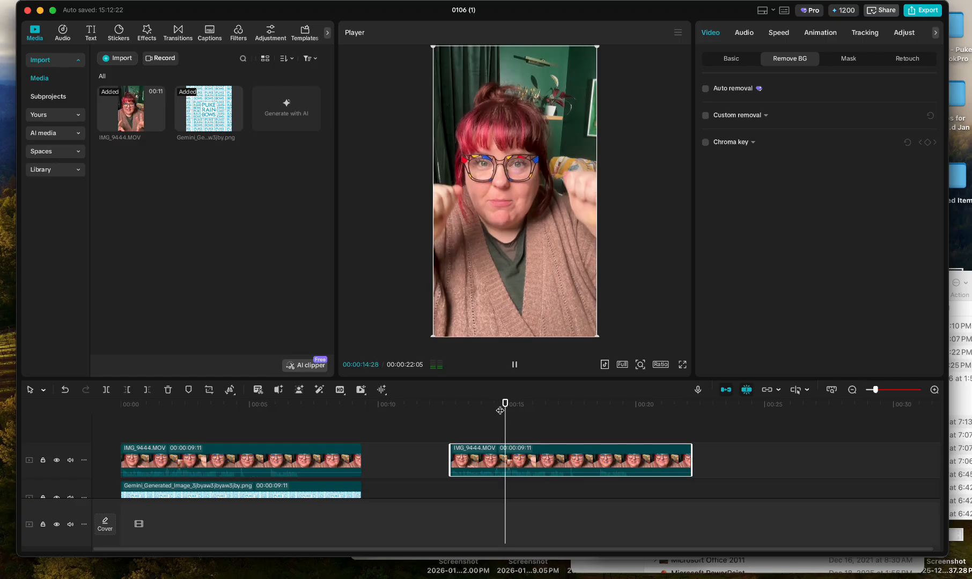
{"action": "key", "text": "space"}
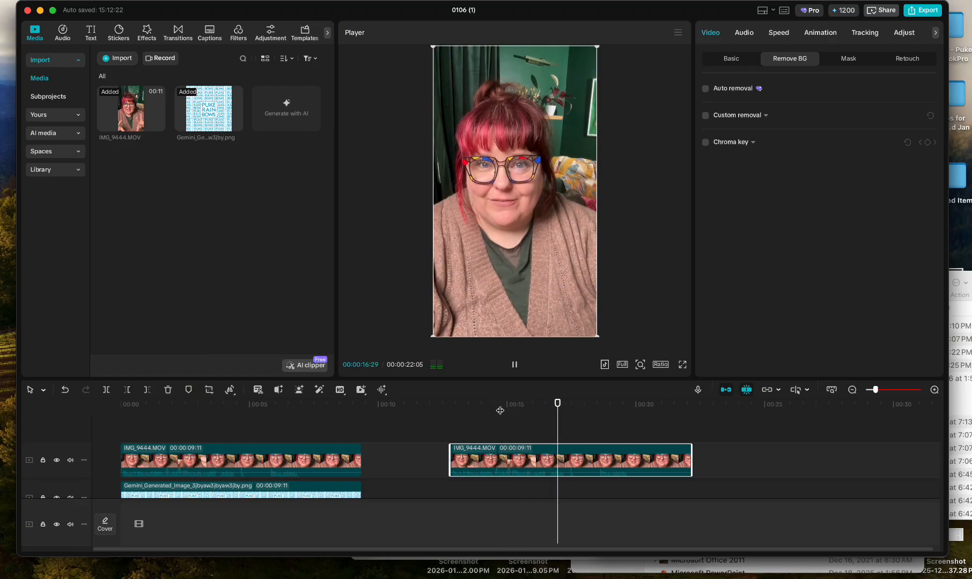
{"action": "key", "text": "space"}
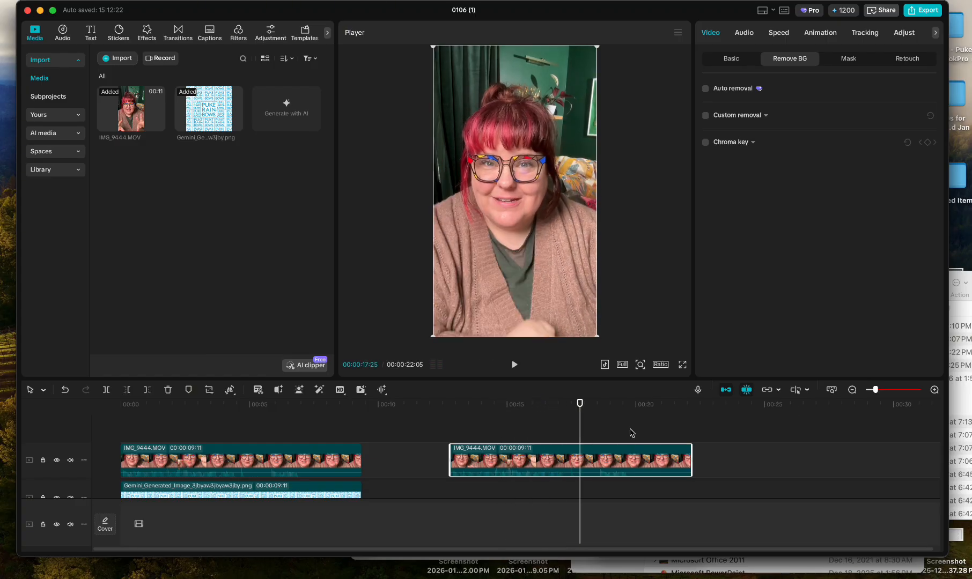
{"action": "left_click_drag", "start_coordinate": [877, 390], "coordinate": [886, 391]}
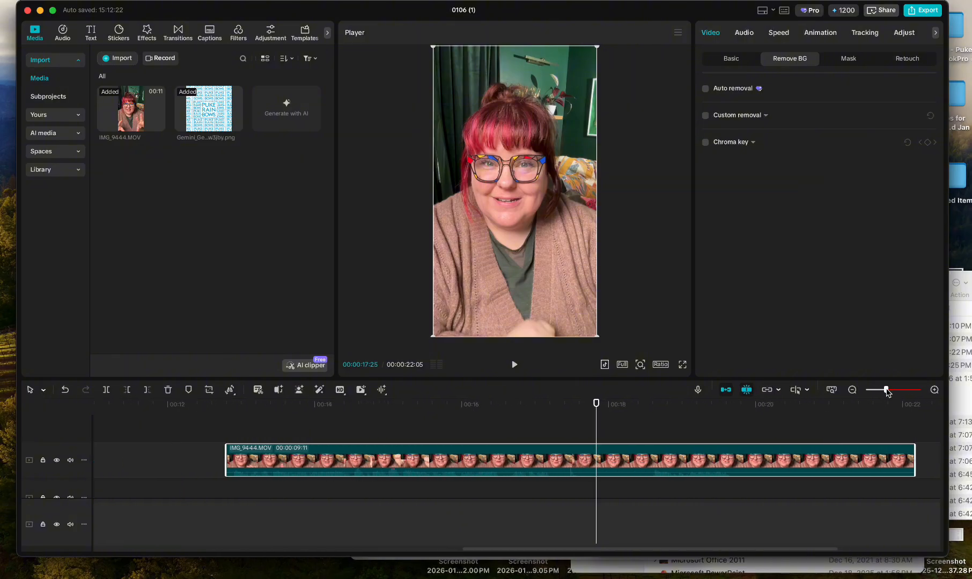
{"action": "left_click_drag", "start_coordinate": [562, 406], "coordinate": [573, 411]}
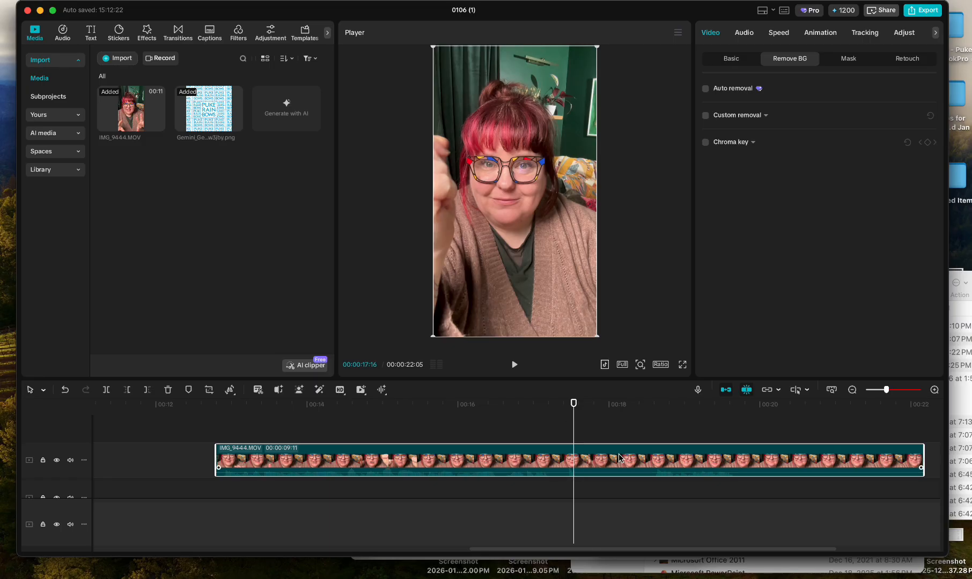
{"action": "left_click", "coordinate": [107, 390]}
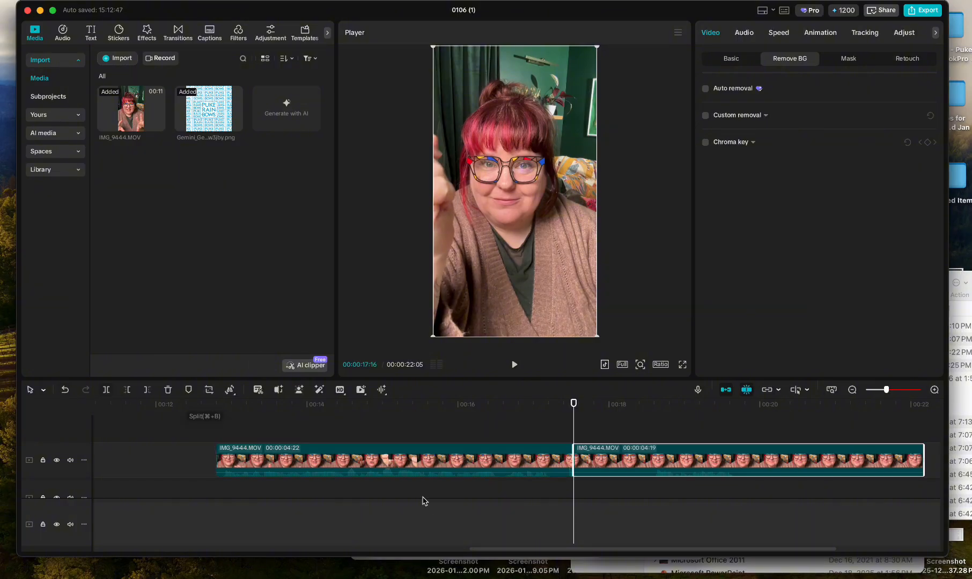
Move the 00:00:04:22 opening segment with the original background to a new top track at the timeline start.
{"action": "left_click_drag", "start_coordinate": [455, 452], "coordinate": [92, 418]}
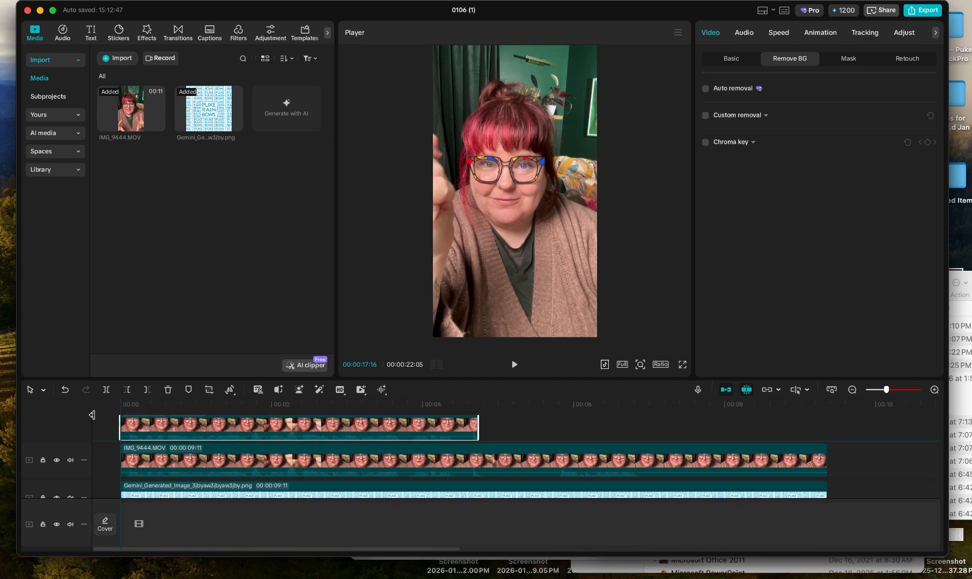
{"action": "left_click_drag", "start_coordinate": [92, 415], "coordinate": [92, 415]}
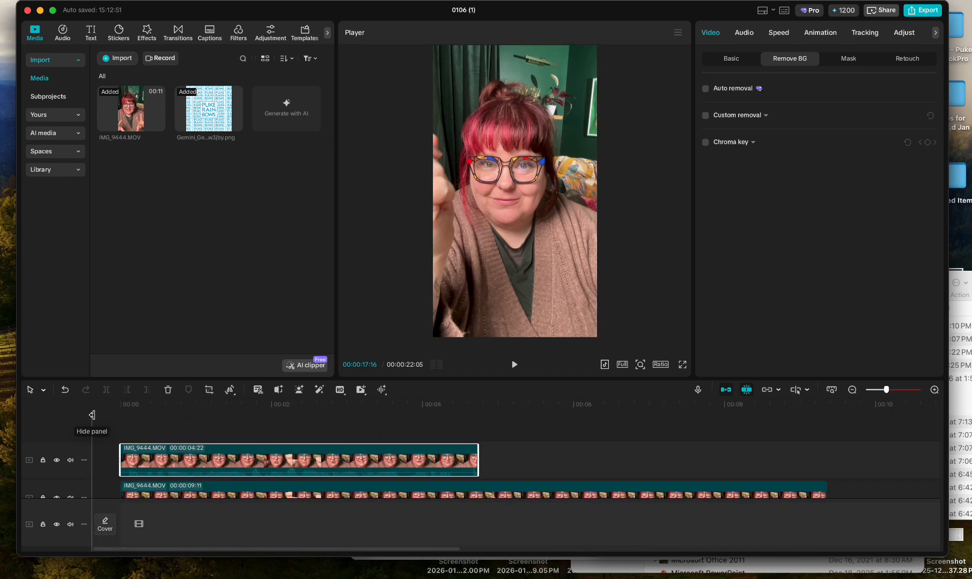
Play the timeline from the start to review the switch from the original room to the tiled logo background.
{"action": "left_click", "coordinate": [120, 405]}
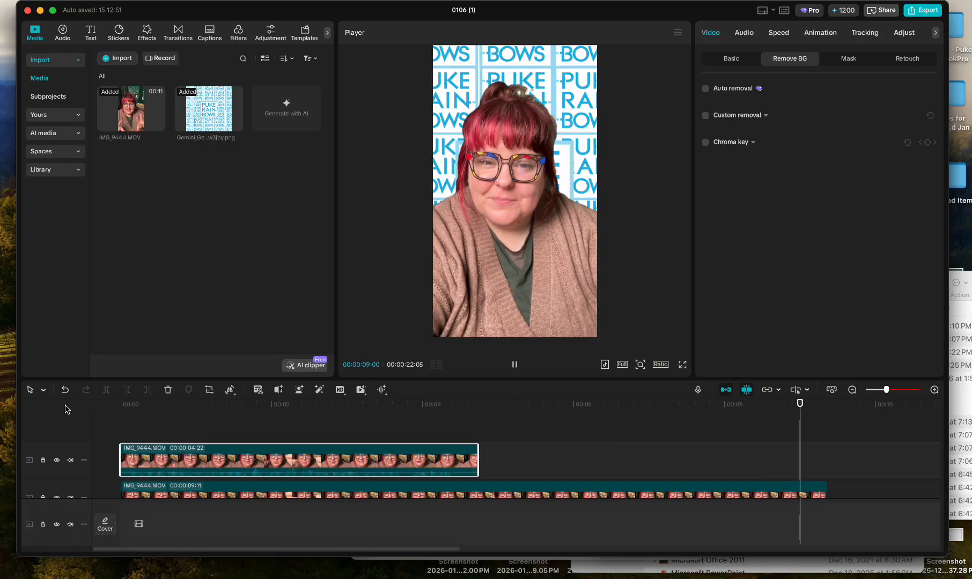
{"action": "key", "text": "space"}
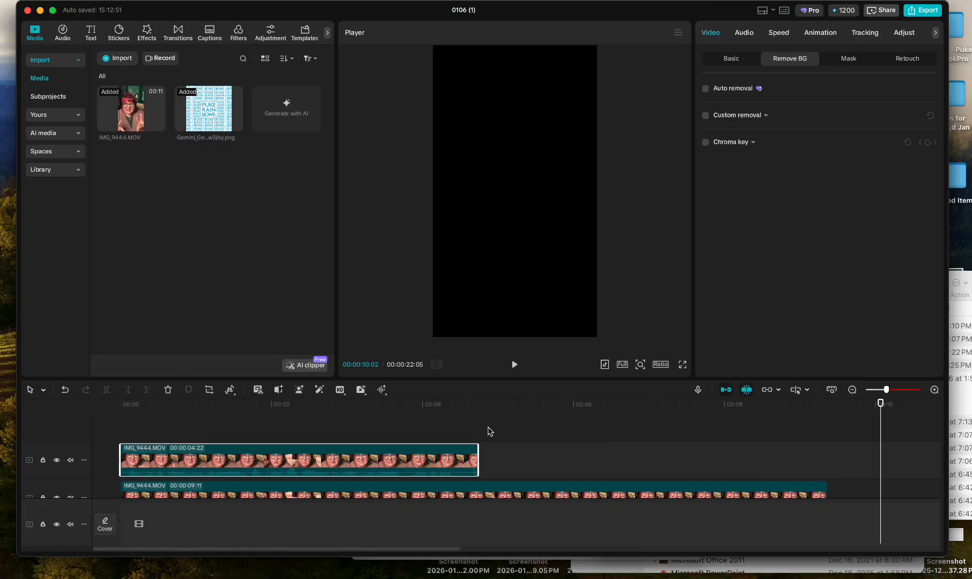
{"action": "scroll", "coordinate": [546, 430], "scroll_direction": "down", "scroll_amount": 3}
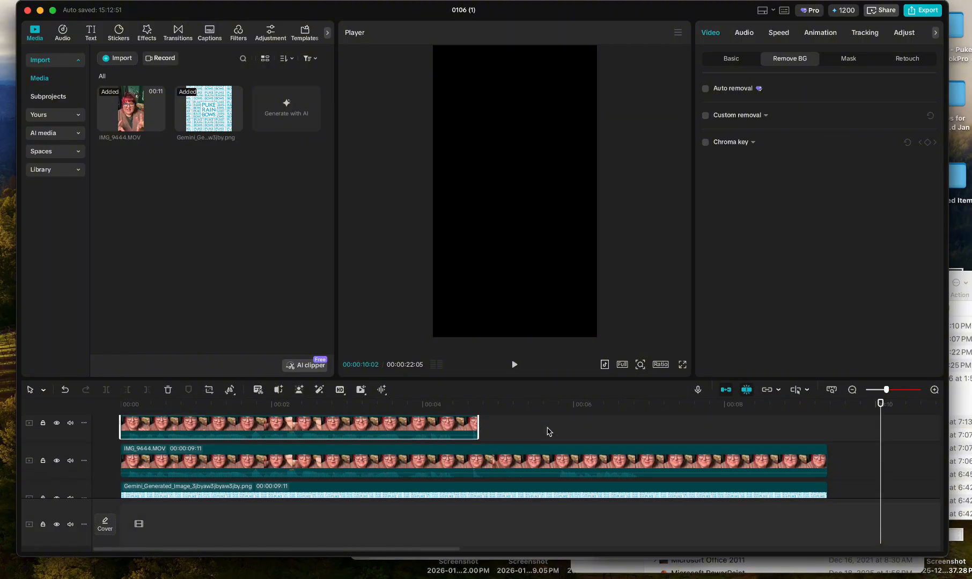
{"action": "scroll", "coordinate": [547, 432], "scroll_direction": "up", "scroll_amount": 3}
{"action": "left_click", "coordinate": [525, 408]}
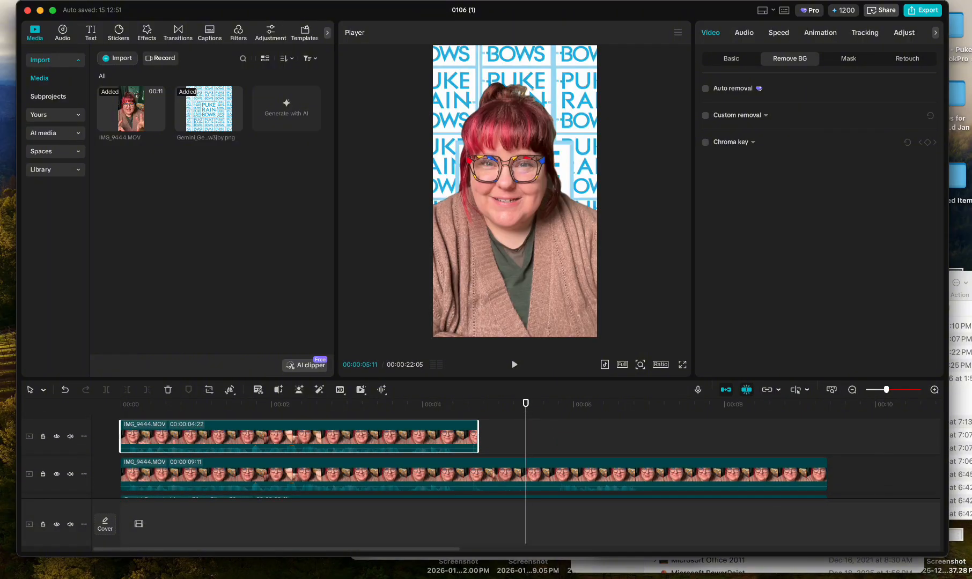
Start exporting the finished video.
{"action": "left_click", "coordinate": [68, 1]}
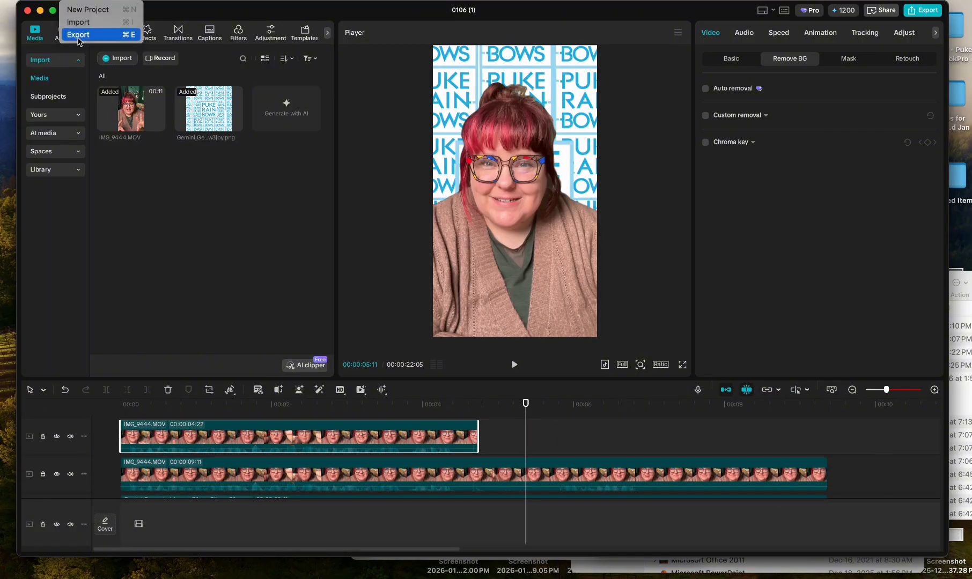